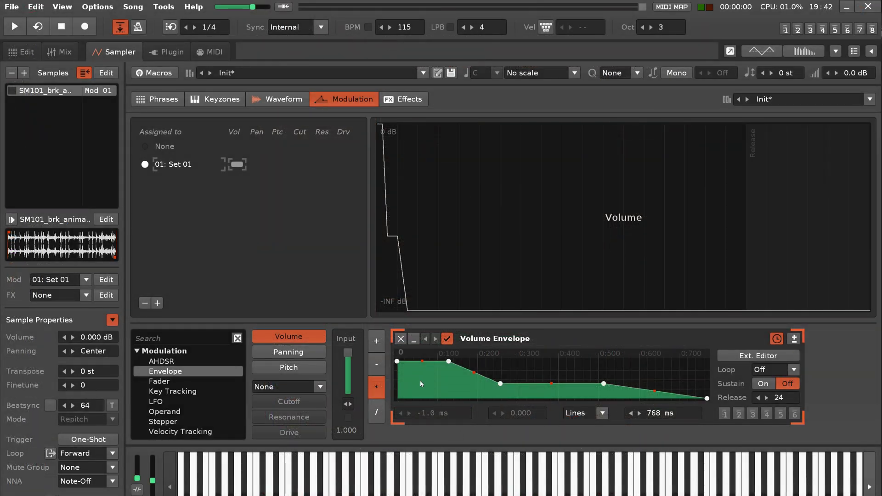
- Add volume envelope points near the start and further along, bending the curves between them
{"action": "left_click", "coordinate": [420, 381]}
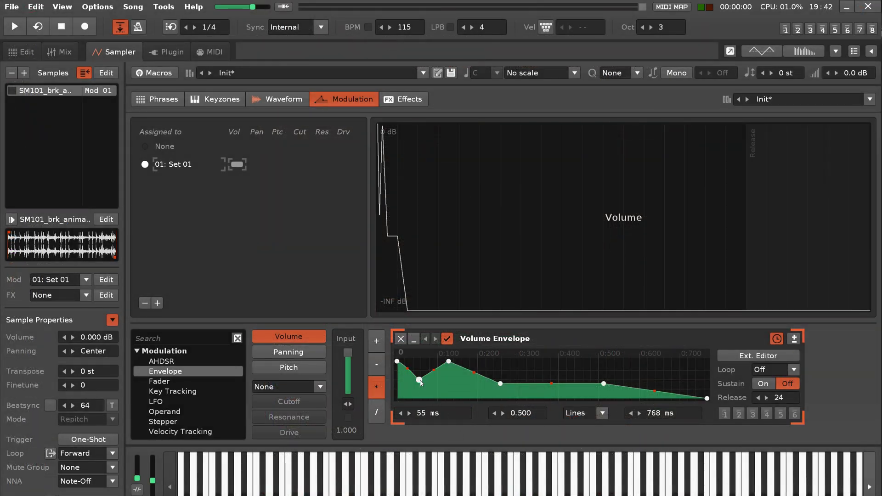
{"action": "left_click", "coordinate": [397, 361]}
{"action": "mouse_move", "coordinate": [434, 369]}
{"action": "left_mouse_down"}
{"action": "mouse_move", "coordinate": [435, 378]}
{"action": "mouse_move", "coordinate": [475, 361]}
{"action": "left_mouse_up"}
{"action": "left_click", "coordinate": [551, 393]}
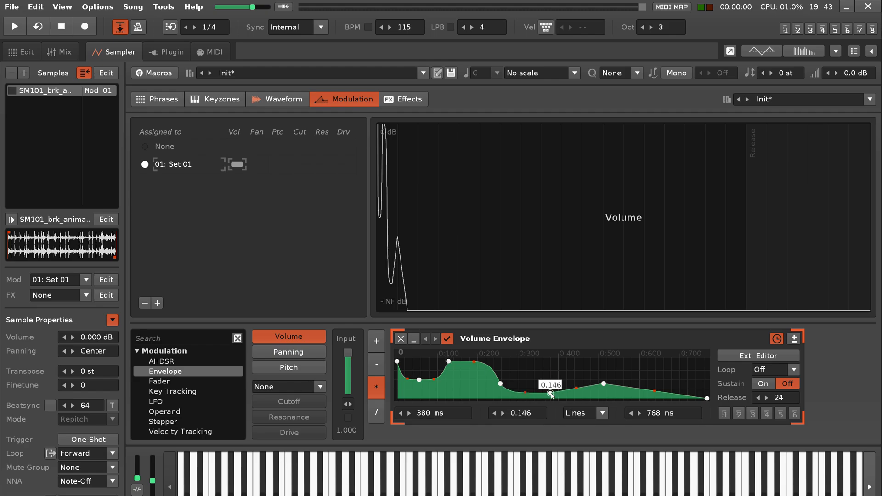
{"action": "left_click", "coordinate": [501, 384]}
{"action": "left_click", "coordinate": [551, 393]}
{"action": "left_click_drag", "start_coordinate": [576, 389], "coordinate": [577, 384]}
- Turn envelope sustain on, set the loop mode to Forward, and audition a note
{"action": "left_click", "coordinate": [763, 383]}
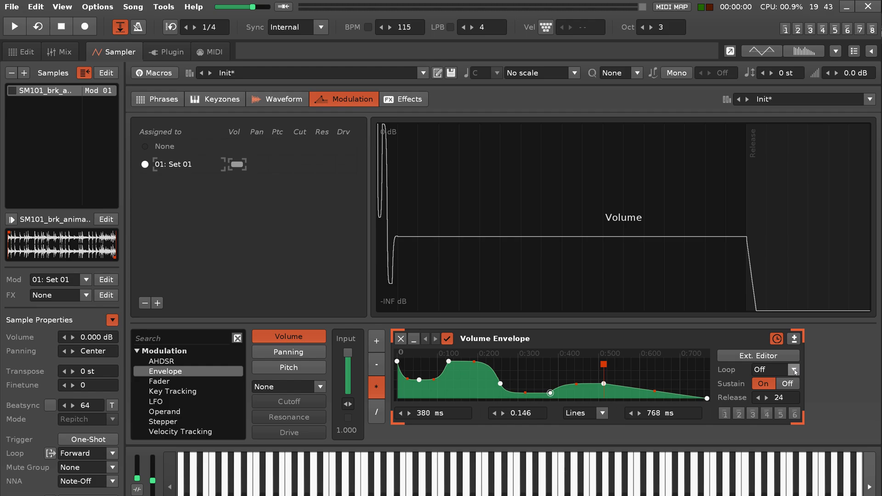
{"action": "left_click", "coordinate": [776, 369]}
{"action": "left_click", "coordinate": [769, 335]}
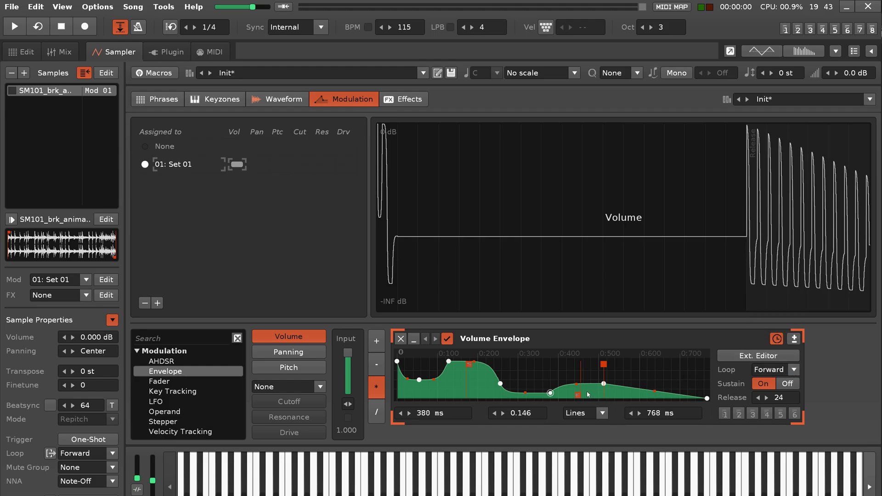
{"action": "key", "text": "t"}
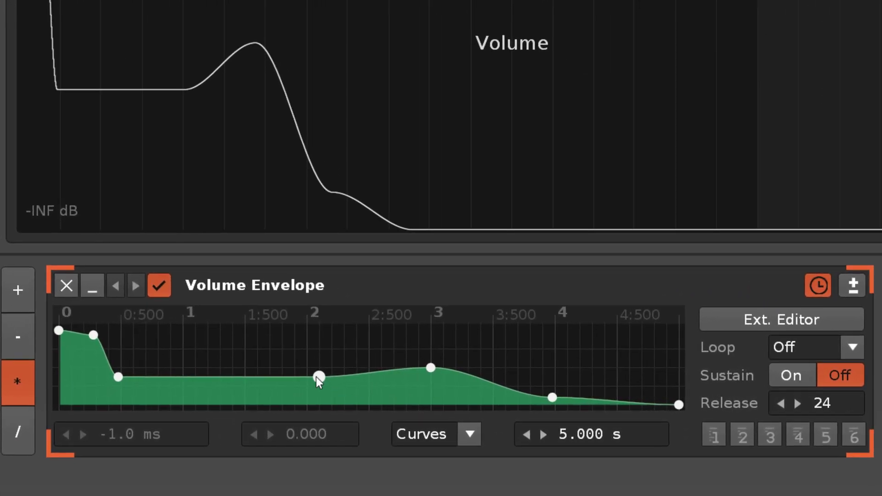
- Move the 2.1 s point to 2.18 s, lower the 3 s point to 0.420, add 2.38 s, delete 1.9 s
{"action": "left_click", "coordinate": [317, 377]}
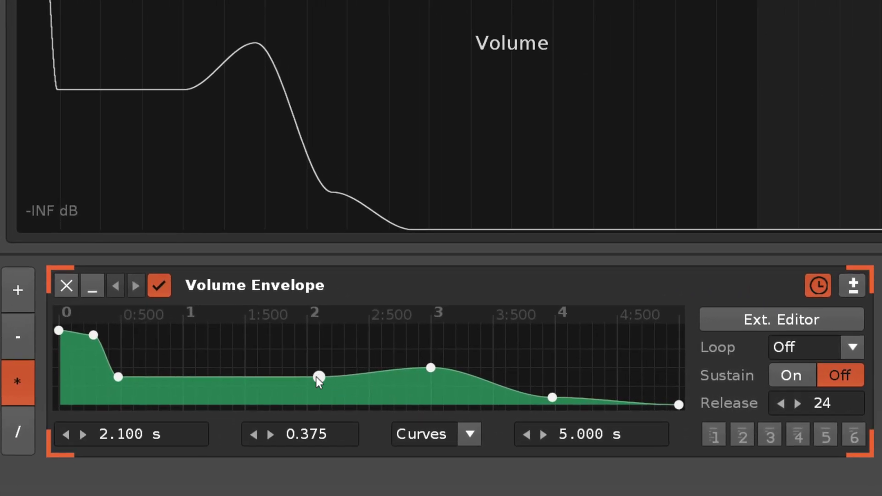
{"action": "mouse_move", "coordinate": [316, 378]}
{"action": "left_mouse_down"}
{"action": "mouse_move", "coordinate": [117, 375]}
{"action": "mouse_move", "coordinate": [366, 345]}
{"action": "mouse_move", "coordinate": [324, 387]}
{"action": "mouse_move", "coordinate": [290, 373]}
{"action": "left_mouse_up"}
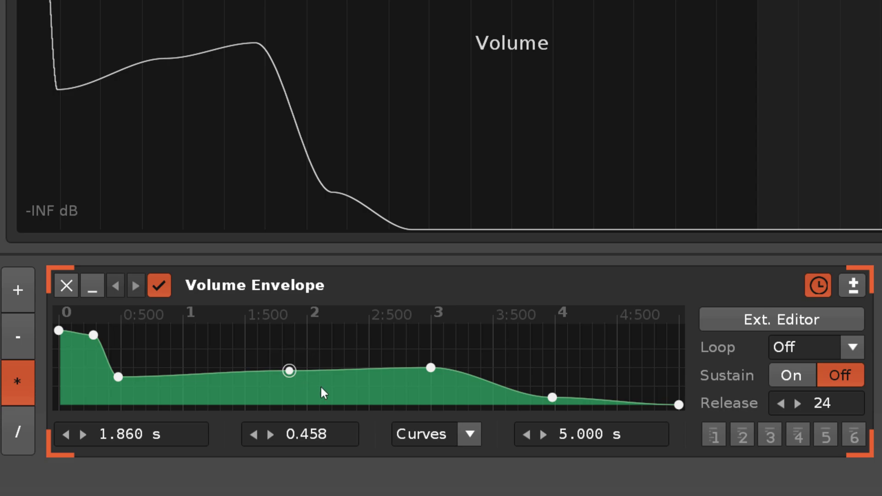
{"action": "mouse_move", "coordinate": [430, 368]}
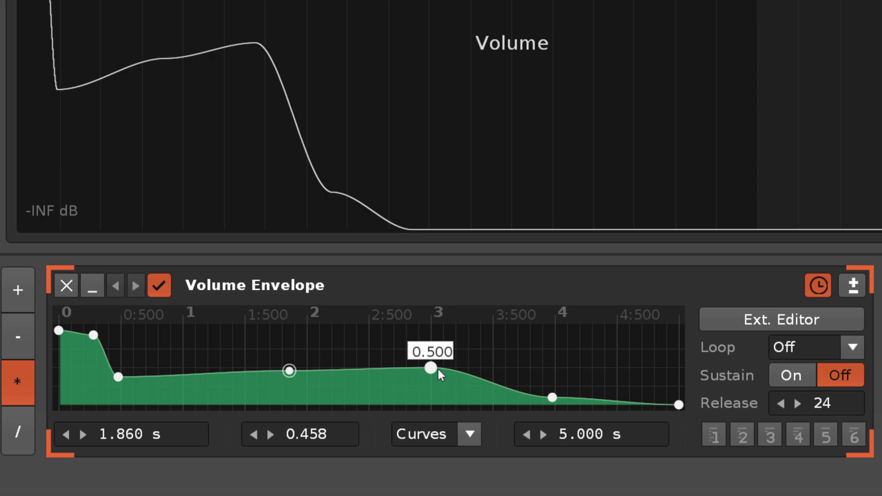
{"action": "mouse_move", "coordinate": [438, 368]}
{"action": "left_mouse_down"}
{"action": "mouse_move", "coordinate": [430, 370]}
{"action": "mouse_move", "coordinate": [430, 359]}
{"action": "left_mouse_up"}
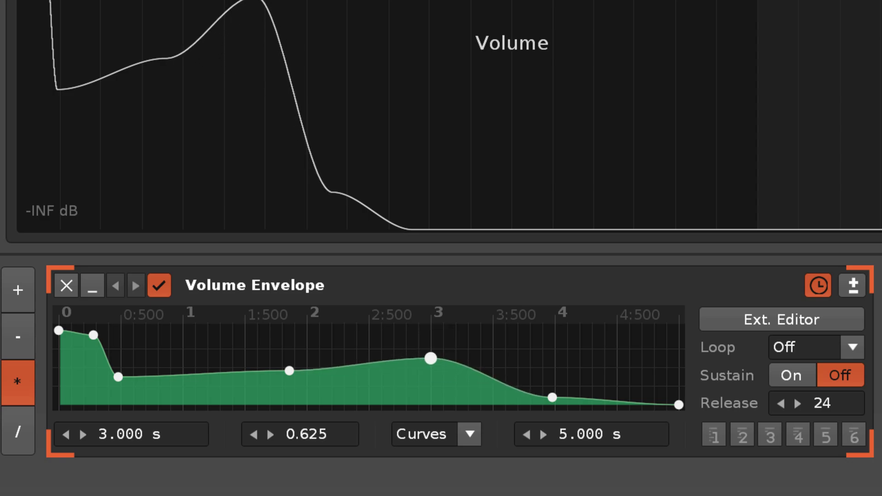
{"action": "left_click", "coordinate": [354, 352]}
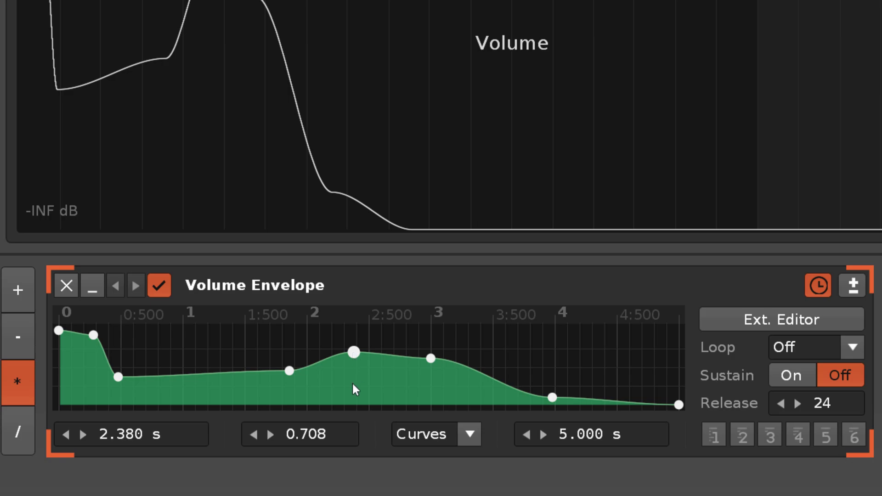
{"action": "double_click", "coordinate": [286, 377]}
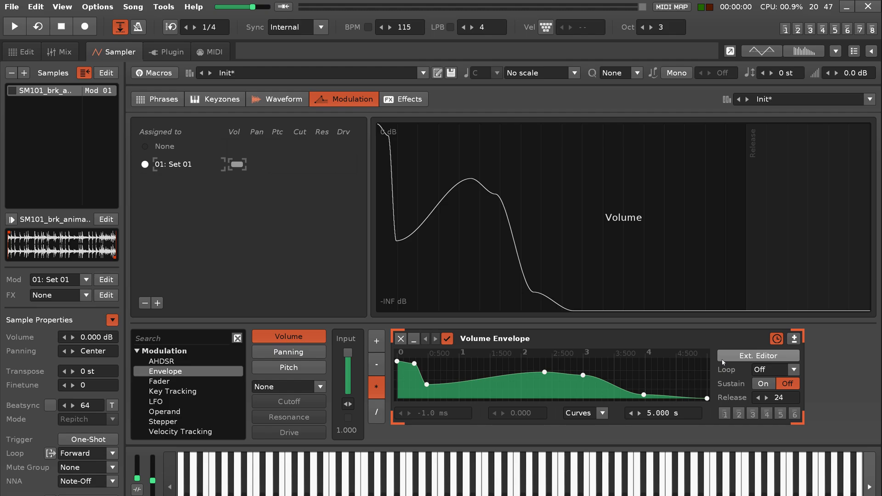
- In the external editor, lengthen the envelope to 5.756 s and try Points, Lines, then Curves
{"action": "left_click", "coordinate": [723, 359]}
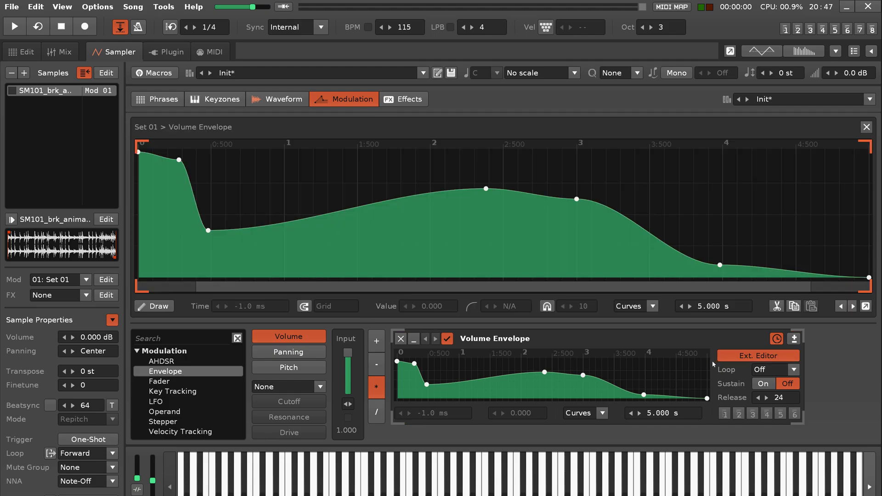
{"action": "left_click_drag", "start_coordinate": [671, 416], "coordinate": [662, 413]}
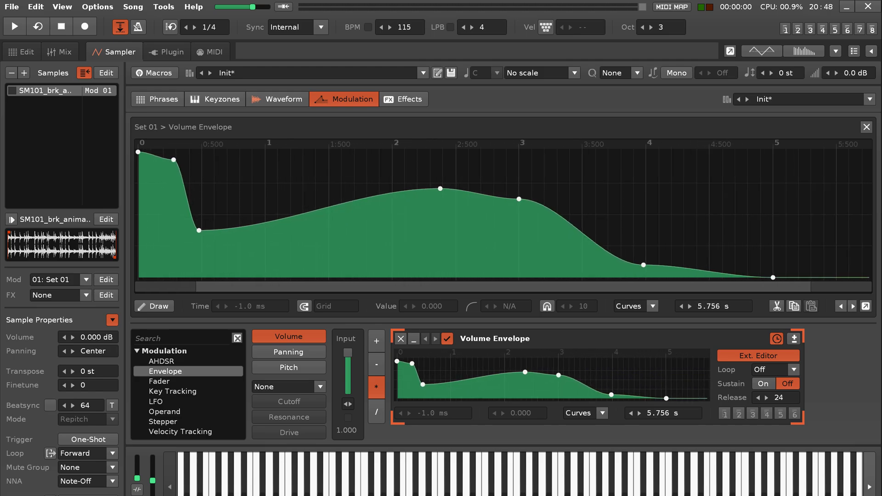
{"action": "left_click", "coordinate": [603, 414]}
{"action": "left_click", "coordinate": [585, 376]}
{"action": "left_click", "coordinate": [602, 413]}
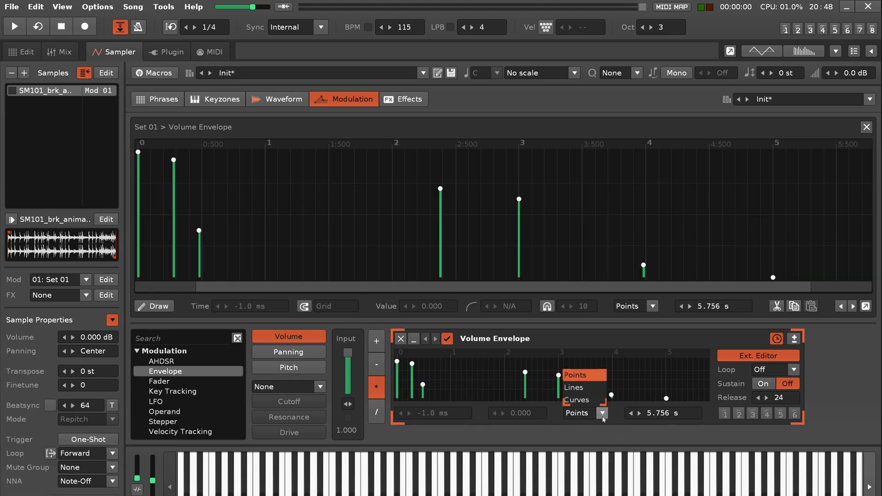
{"action": "left_click", "coordinate": [593, 388]}
{"action": "left_click", "coordinate": [602, 414]}
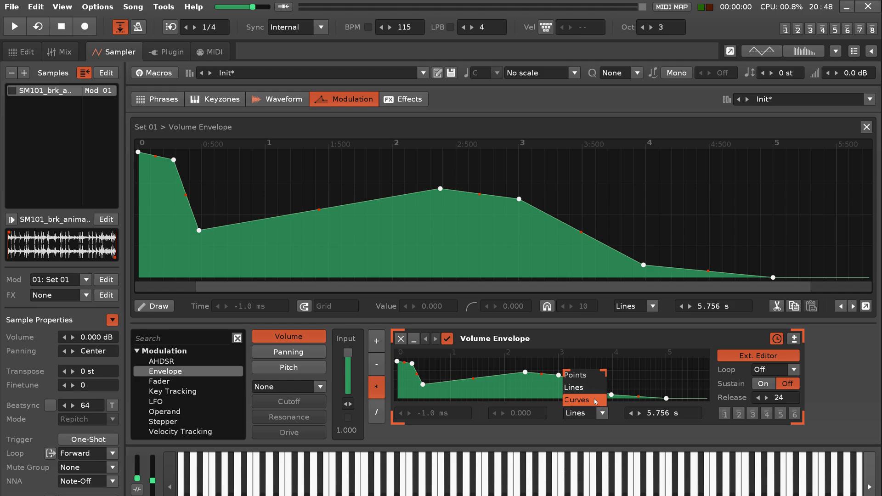
{"action": "left_click", "coordinate": [594, 400]}
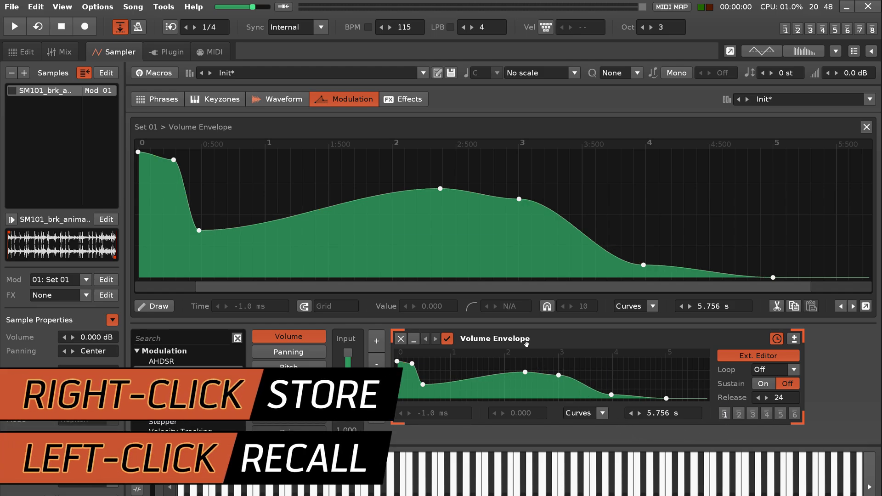
- Replace the volume envelope device with a fresh one and recall the stored envelope shape
{"action": "left_click", "coordinate": [400, 338]}
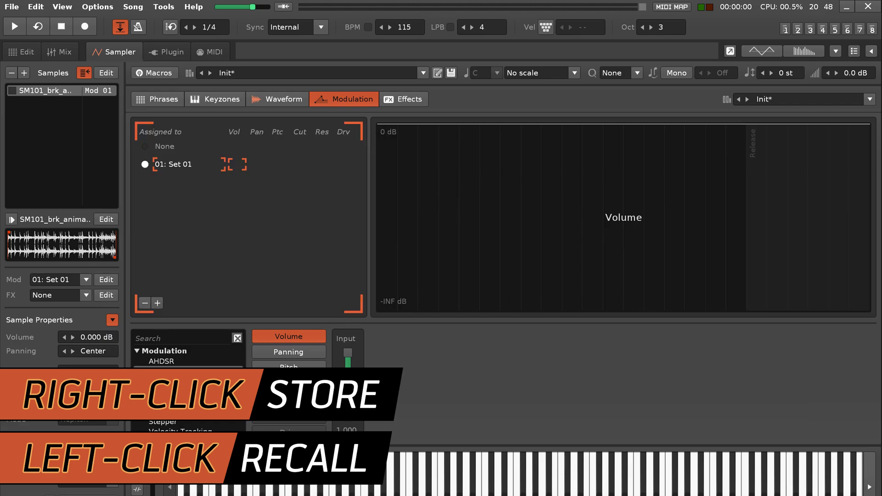
{"action": "double_click", "coordinate": [189, 372]}
{"action": "left_click", "coordinate": [723, 414]}
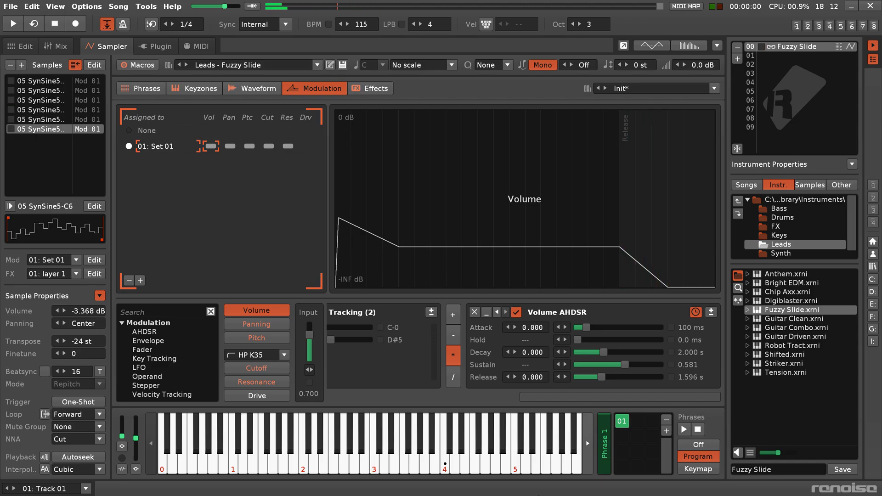
- Map Fuzzy Slide's AHDSR decay slider to Macro 5 from the Macros panel
{"action": "left_click", "coordinate": [144, 67]}
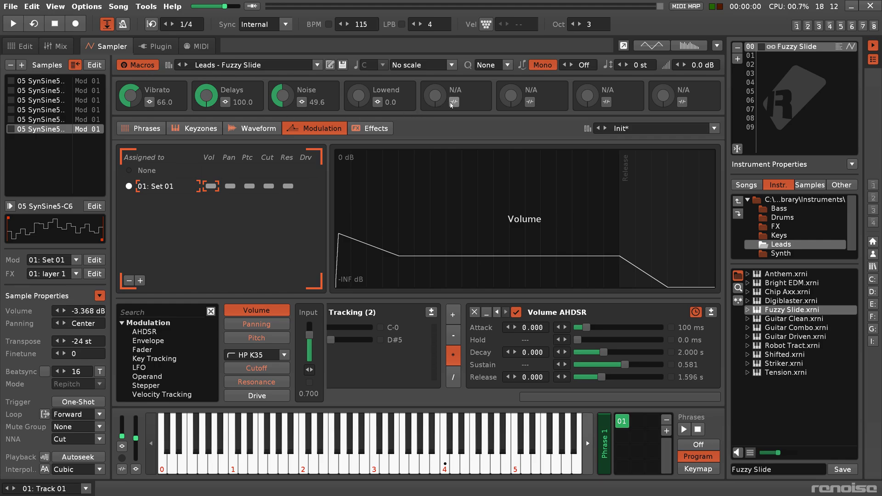
{"action": "left_click", "coordinate": [454, 102]}
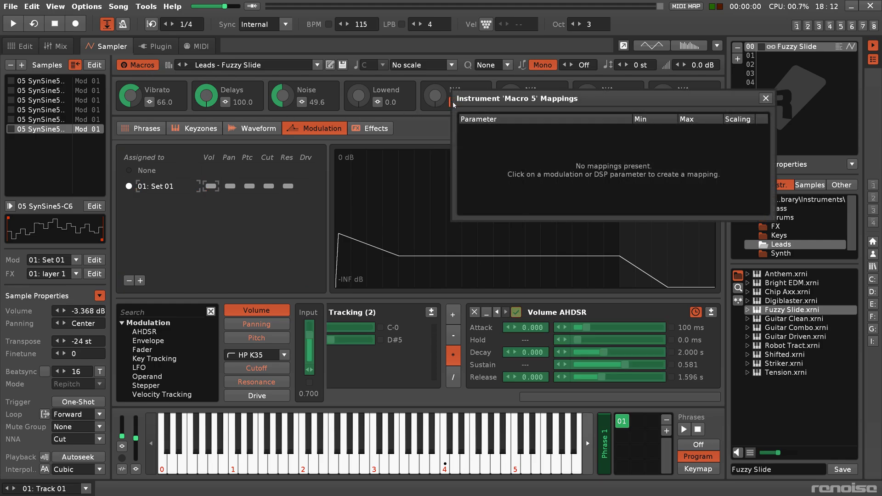
{"action": "left_click", "coordinate": [584, 353]}
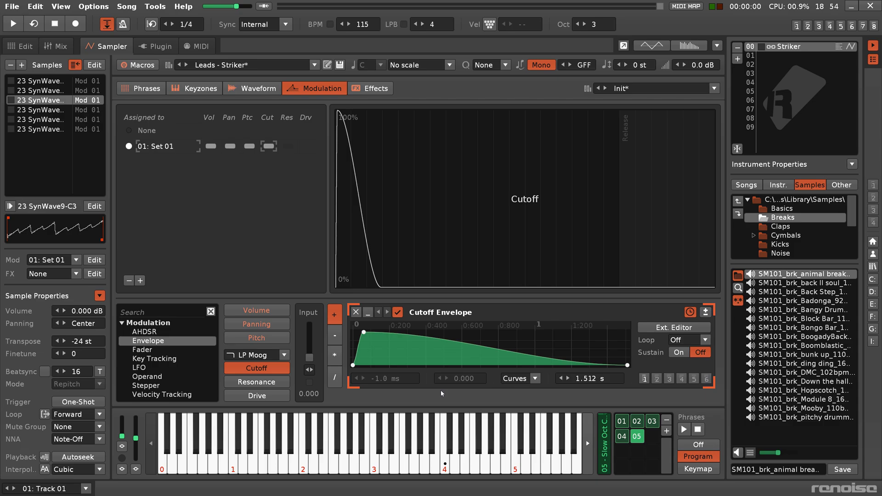
- Add seven wobbling peaks and dips to the cutoff envelope, up to about 650 ms, and audition
{"action": "left_click", "coordinate": [377, 350]}
{"action": "left_click", "coordinate": [391, 357]}
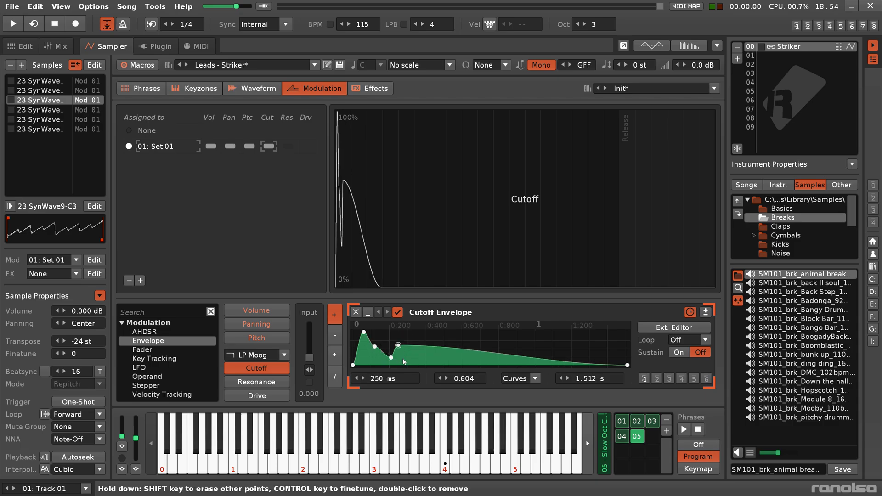
{"action": "left_click", "coordinate": [403, 359]}
{"action": "left_click", "coordinate": [429, 339]}
{"action": "left_click", "coordinate": [442, 358]}
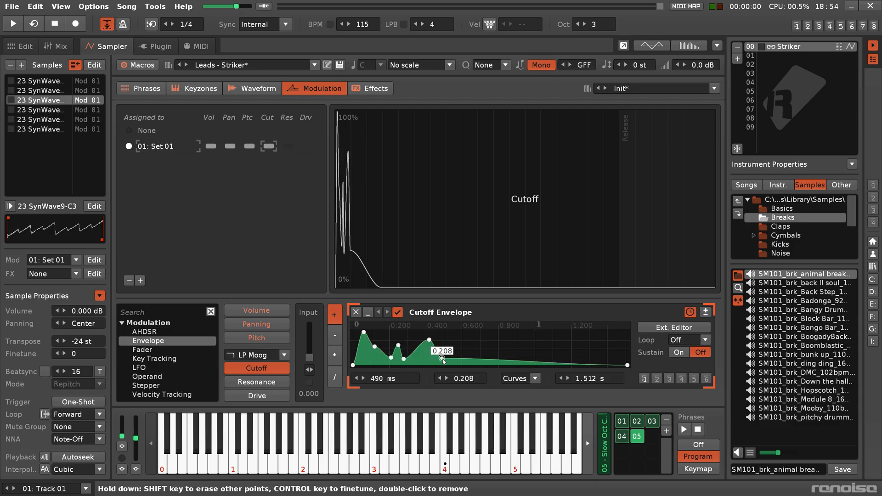
{"action": "left_click", "coordinate": [451, 345]}
{"action": "left_click", "coordinate": [471, 358]}
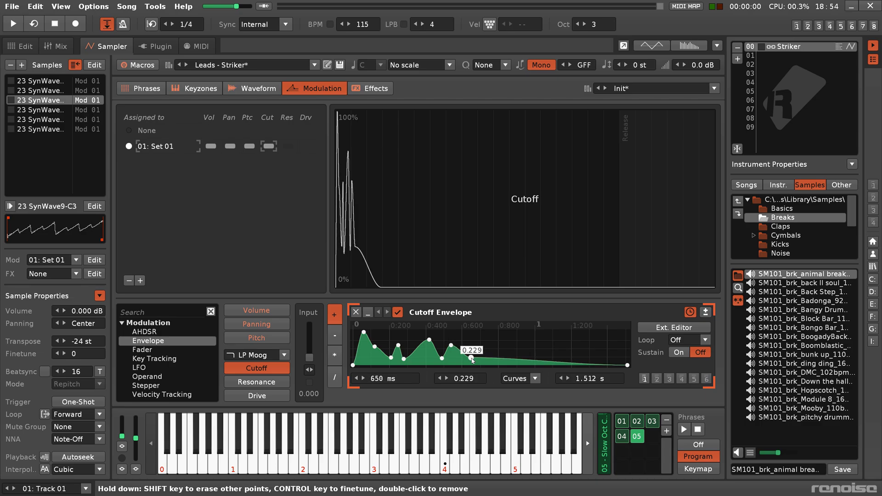
{"action": "left_click", "coordinate": [445, 463]}
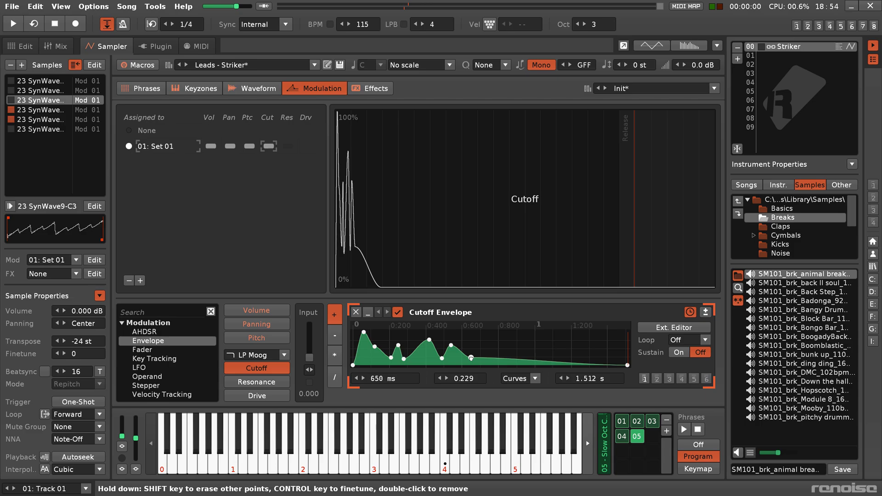
{"action": "left_click", "coordinate": [445, 464]}
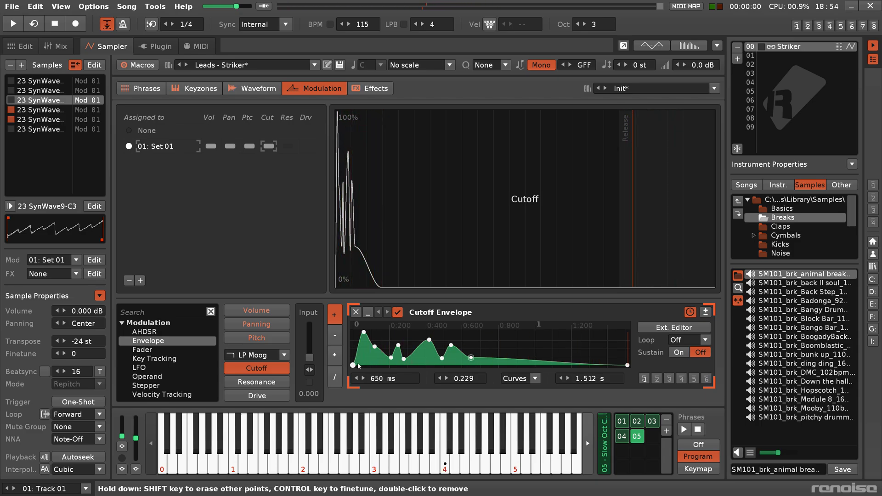
- Raise the first cutoff point to full, audition, then turn sustain on and move it later
{"action": "mouse_move", "coordinate": [353, 365]}
{"action": "left_mouse_down"}
{"action": "mouse_move", "coordinate": [365, 334]}
{"action": "mouse_move", "coordinate": [371, 369]}
{"action": "left_mouse_up"}
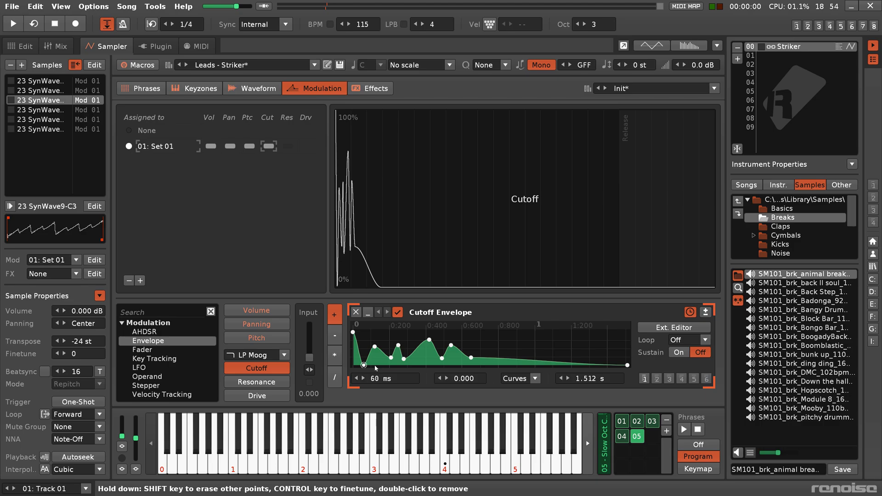
{"action": "key", "text": "q"}
{"action": "left_click", "coordinate": [678, 353]}
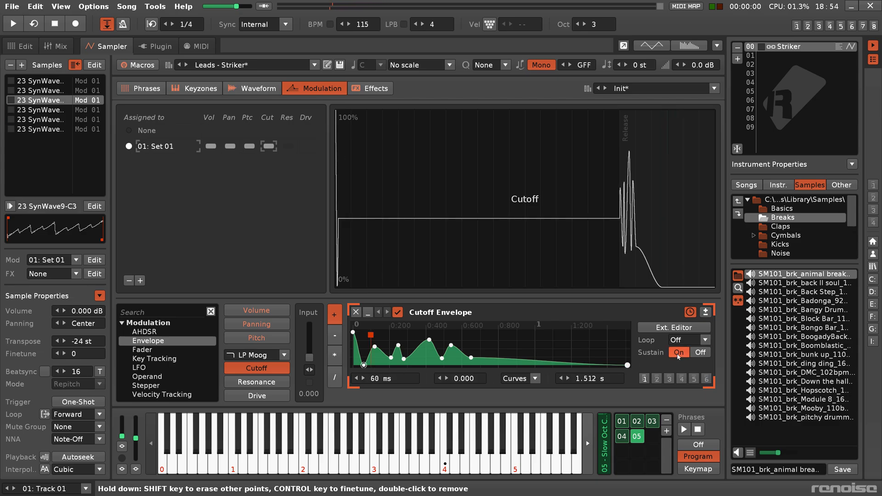
{"action": "left_click_drag", "start_coordinate": [371, 336], "coordinate": [494, 343]}
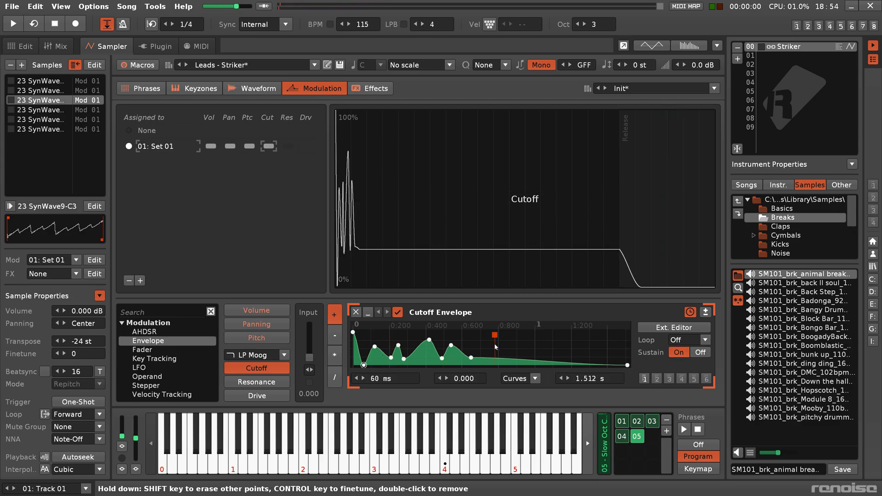
- Add seven more cutoff peaks and dips toward the envelope's end and audition the shape
{"action": "left_click", "coordinate": [500, 341]}
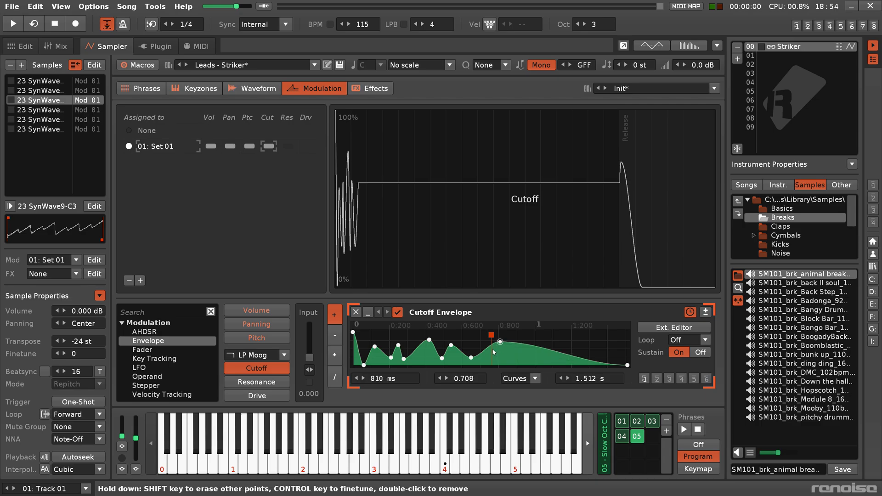
{"action": "left_click", "coordinate": [489, 355]}
{"action": "left_click", "coordinate": [507, 354]}
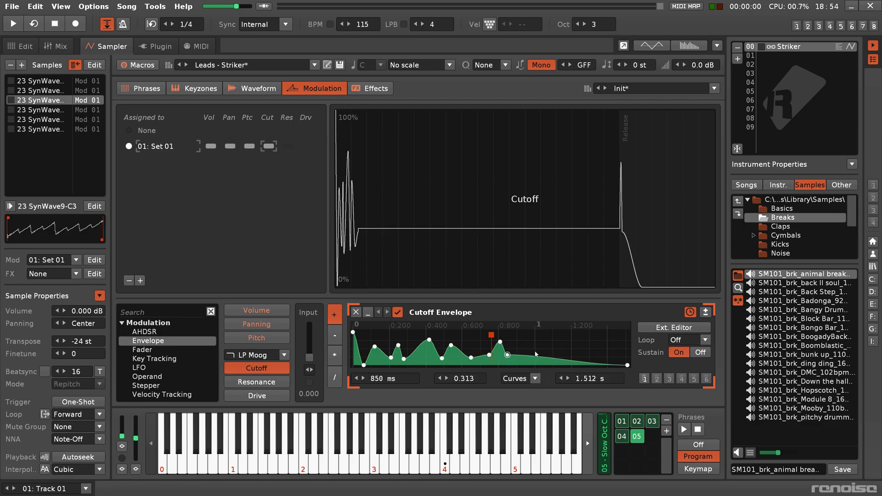
{"action": "left_click", "coordinate": [540, 342]}
{"action": "left_click", "coordinate": [559, 361]}
{"action": "left_click", "coordinate": [581, 343]}
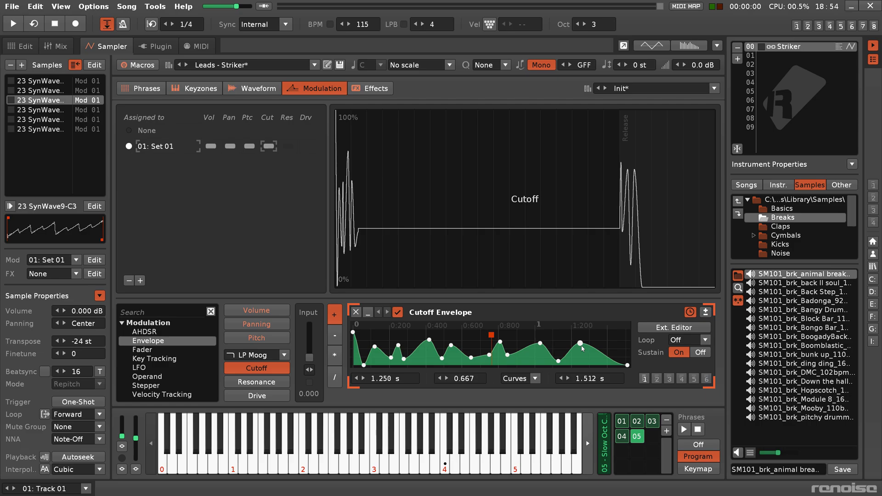
{"action": "left_click", "coordinate": [590, 356]}
{"action": "key", "text": "q"}
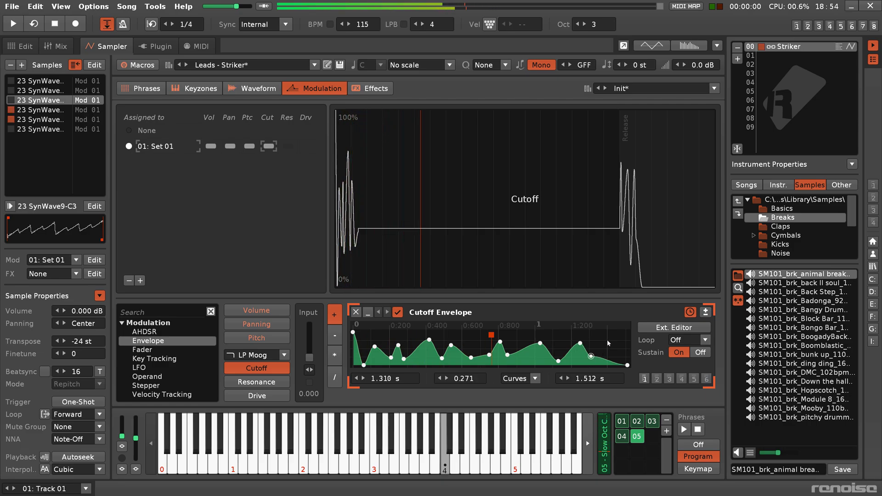
{"action": "key", "text": "q"}
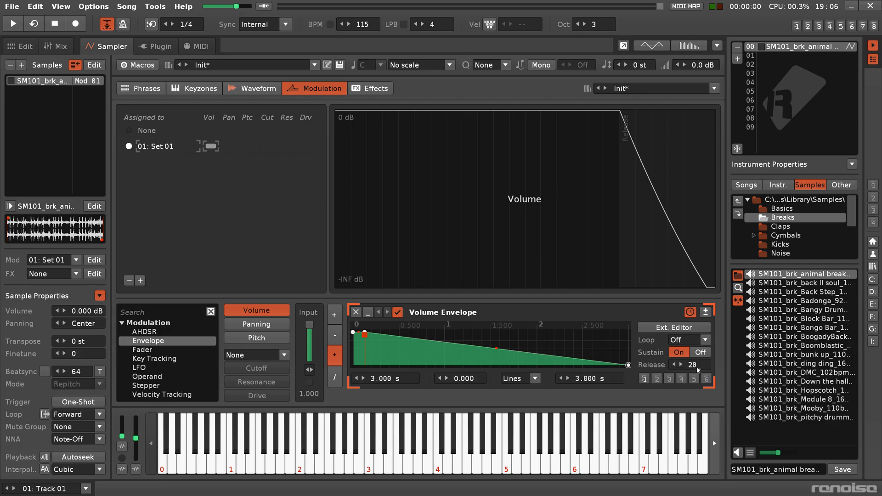
- Try the release fade at maximum 4095 and at 0, then settle on 130, auditioning
{"action": "left_click_drag", "start_coordinate": [697, 370], "coordinate": [697, 301]}
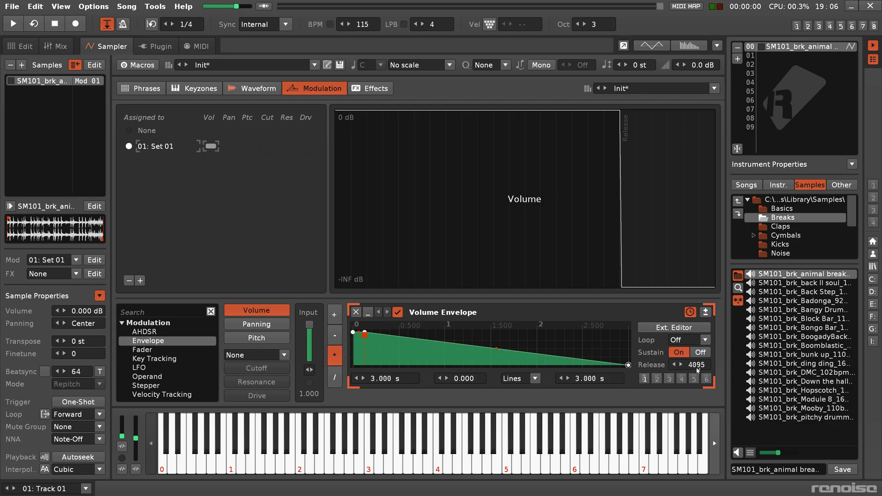
{"action": "left_click_drag", "start_coordinate": [698, 370], "coordinate": [697, 413]}
{"action": "left_click_drag", "start_coordinate": [698, 370], "coordinate": [698, 371]}
{"action": "key", "text": "q"}
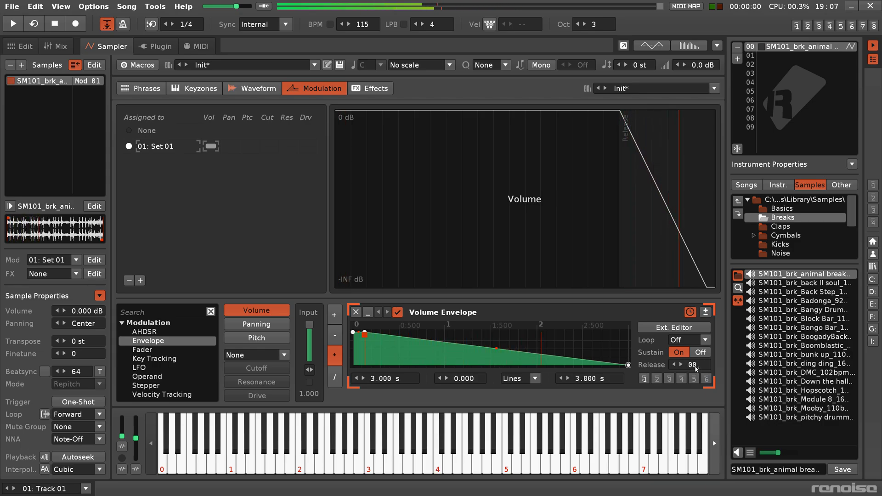
{"action": "left_click_drag", "start_coordinate": [697, 369], "coordinate": [696, 396]}
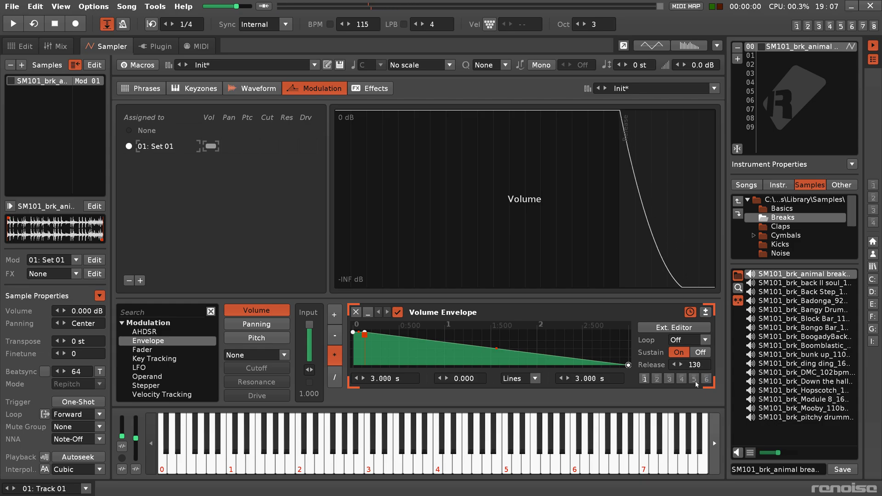
{"action": "key", "text": "q"}
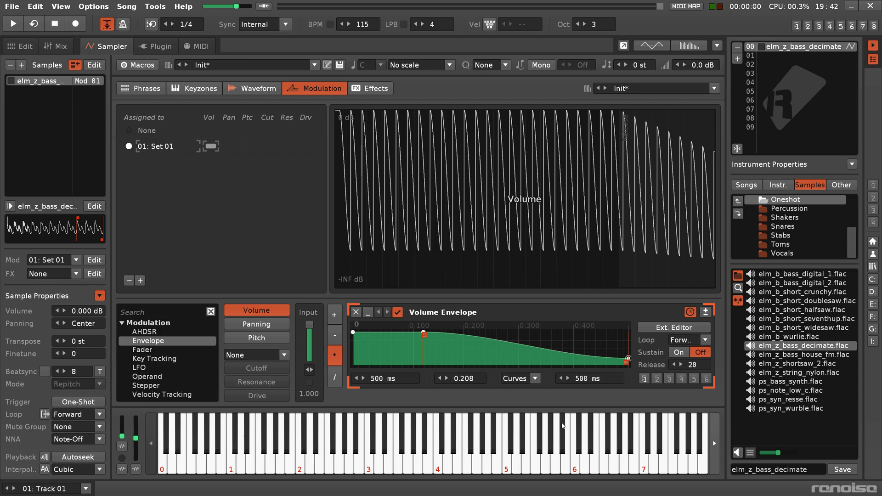
- Audition the bass and its Vowel envelope, then set the envelope loop to PingPong
{"action": "key", "text": "q"}
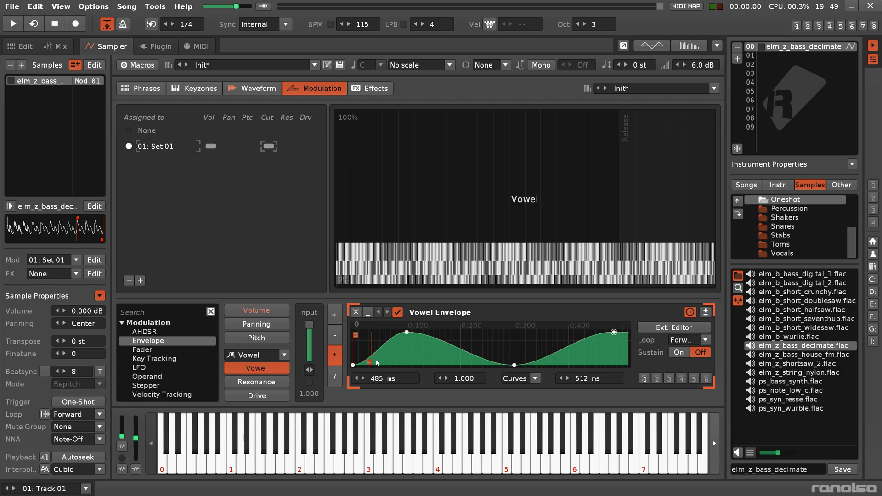
{"action": "key", "text": "q"}
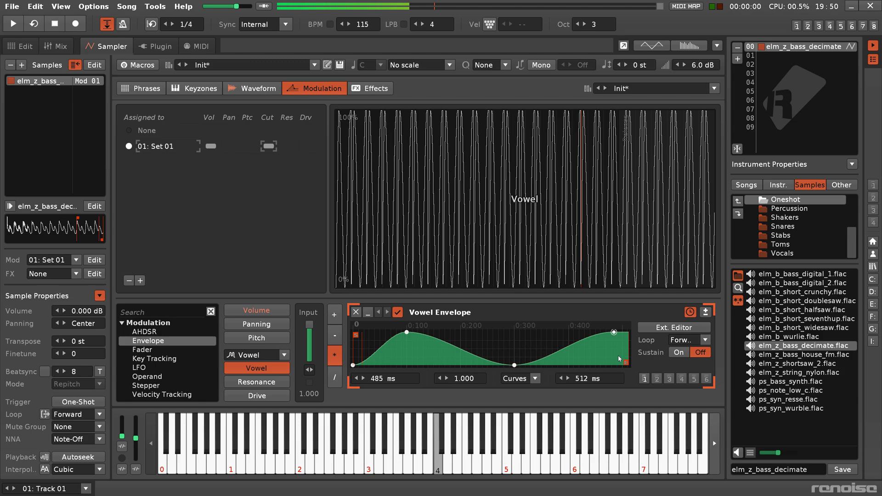
{"action": "left_click", "coordinate": [681, 341]}
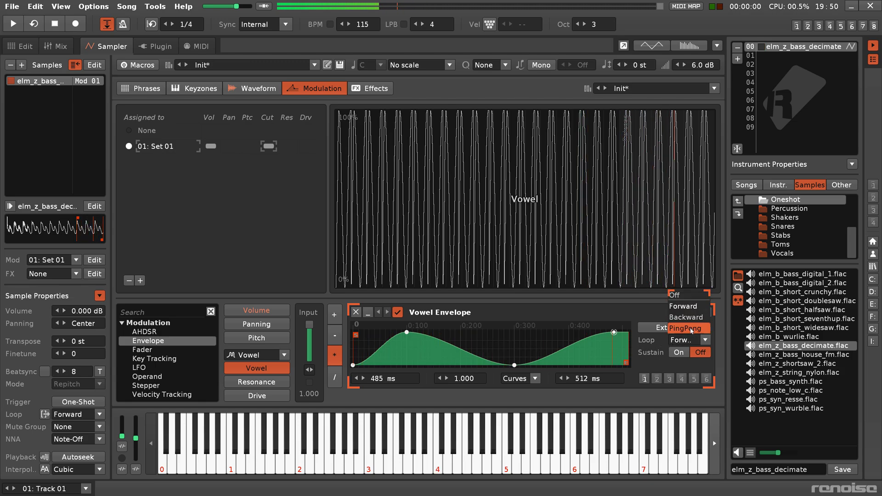
{"action": "left_click", "coordinate": [685, 328]}
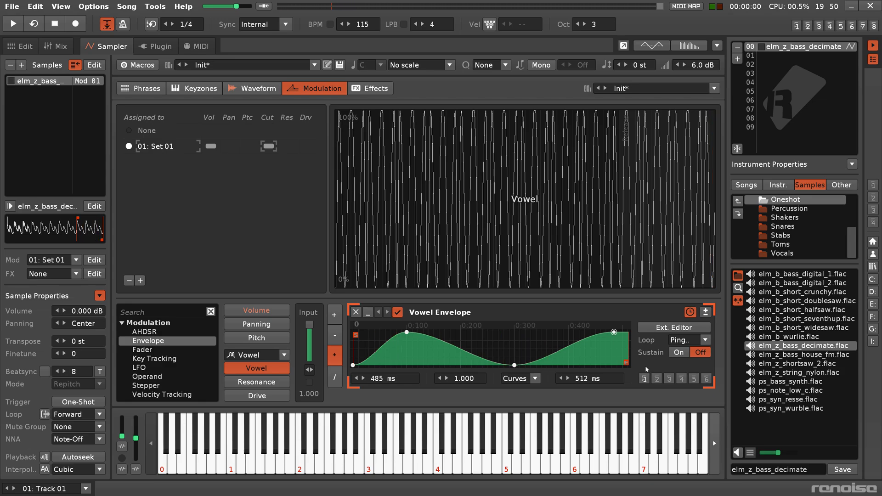
- Turn Vowel envelope sustain on, move the sustain point to the first peak, and audition
{"action": "left_click", "coordinate": [677, 353]}
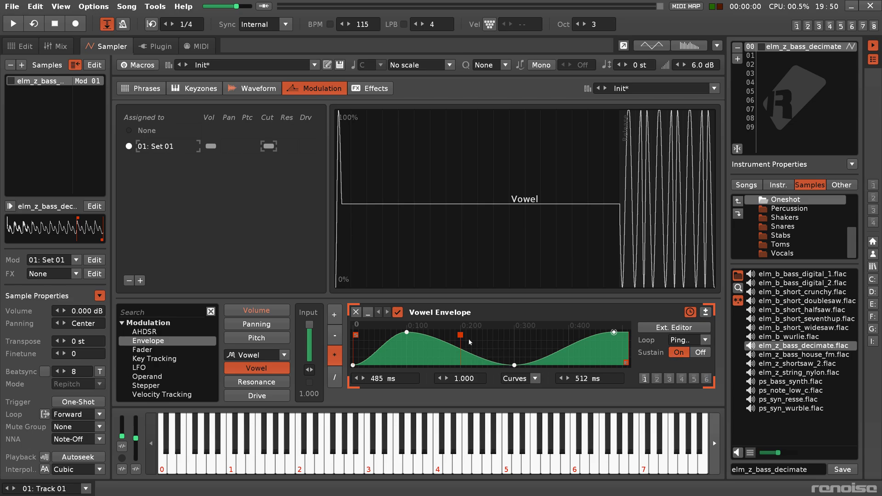
{"action": "left_click_drag", "start_coordinate": [460, 338], "coordinate": [408, 343]}
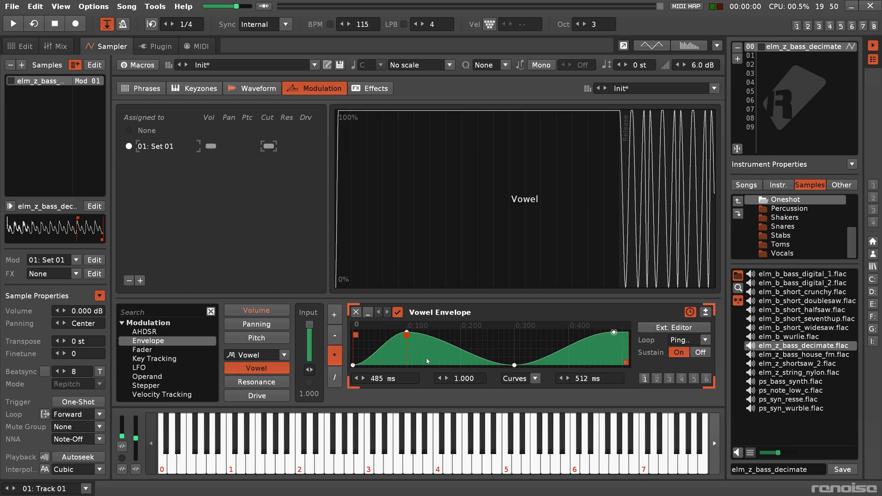
{"action": "key", "text": "q"}
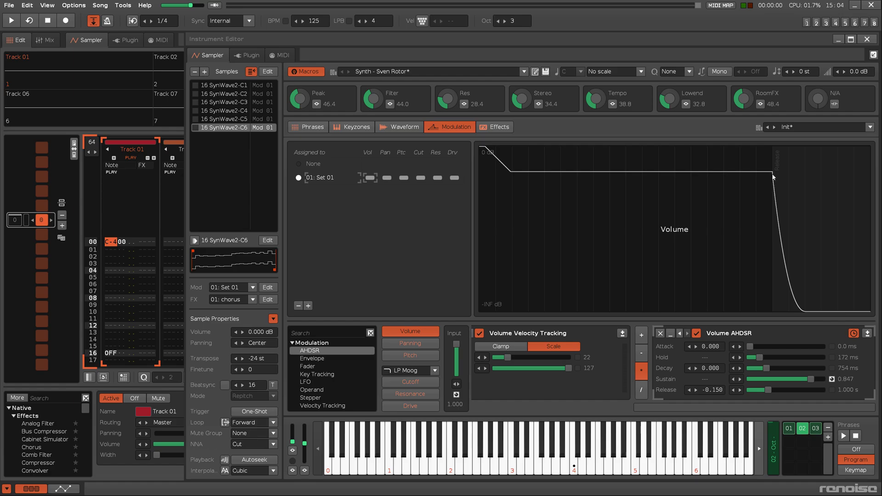
- Play the song and then stop it to hear the synth's AHDSR release
{"action": "key", "text": "space"}
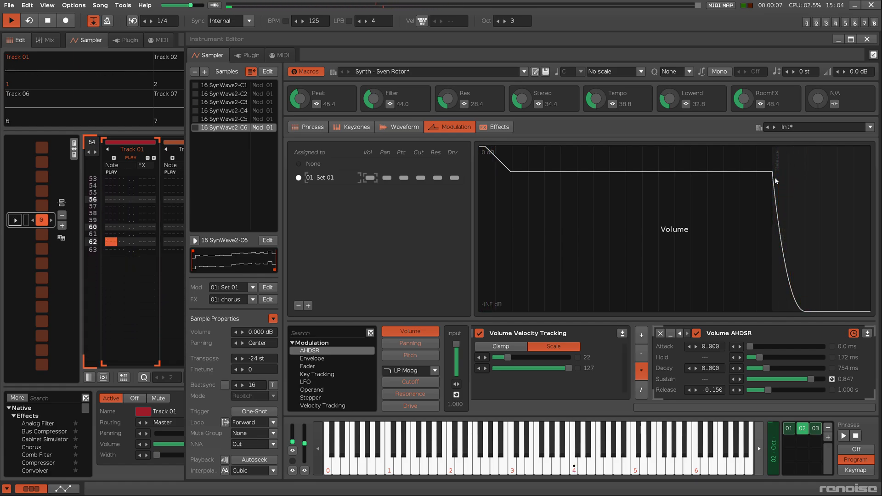
{"action": "key", "text": "space"}
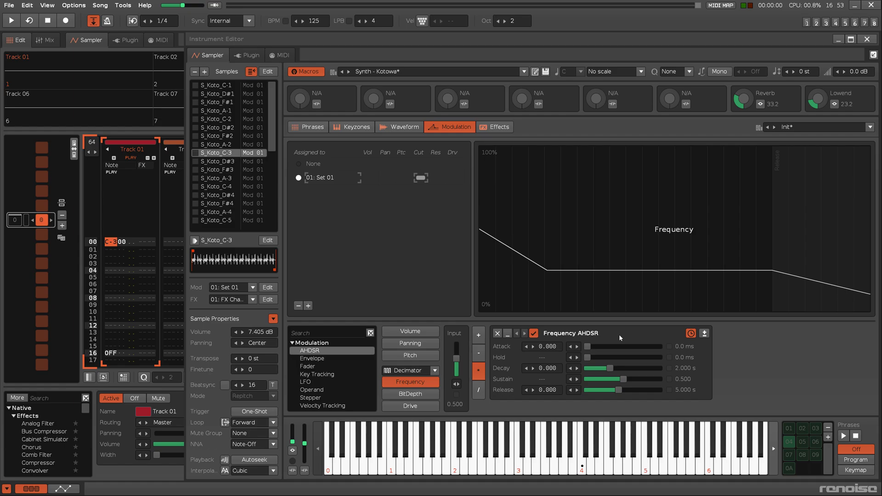
- Audition the koto, set its Volume AHDSR release to 5 seconds, and replay it
{"action": "key", "text": "space"}
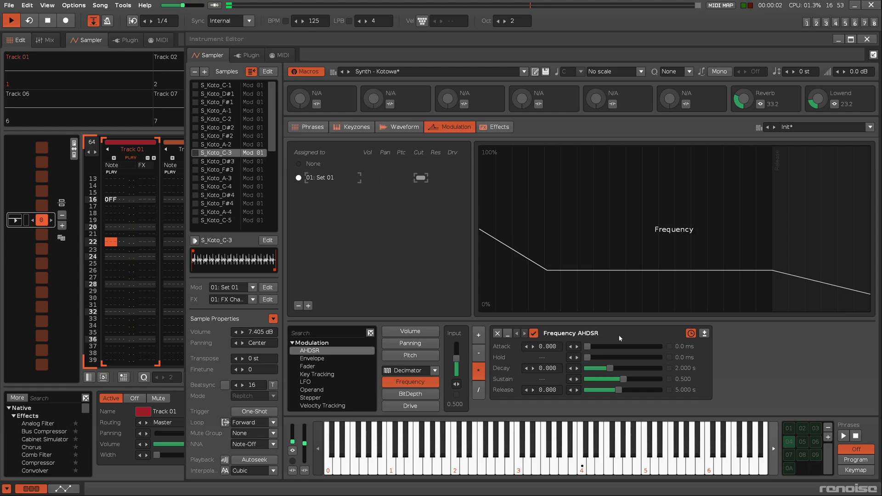
{"action": "key", "text": "space"}
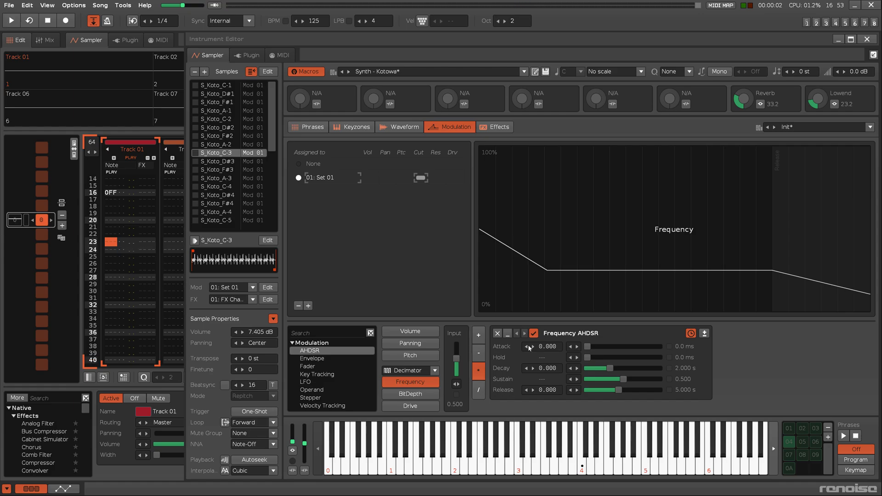
{"action": "left_click", "coordinate": [414, 333]}
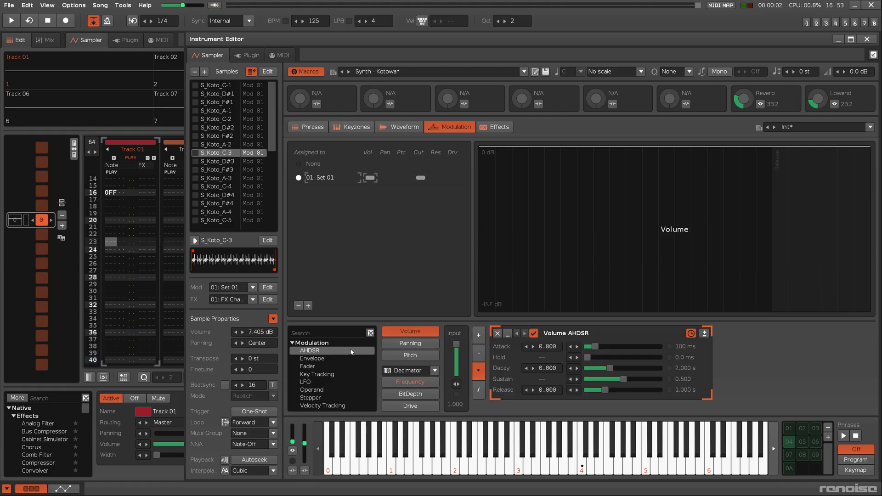
{"action": "left_click", "coordinate": [676, 390]}
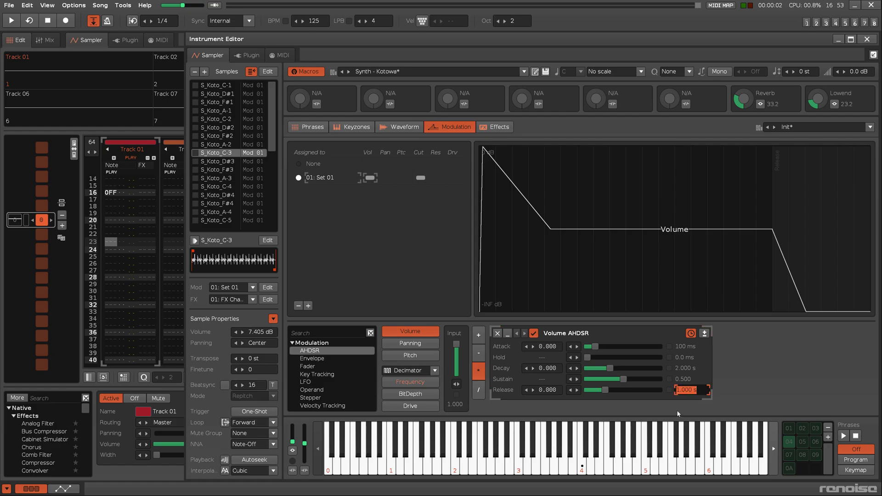
{"action": "type", "text": "5"}
{"action": "key", "text": "Return"}
{"action": "key", "text": "space"}
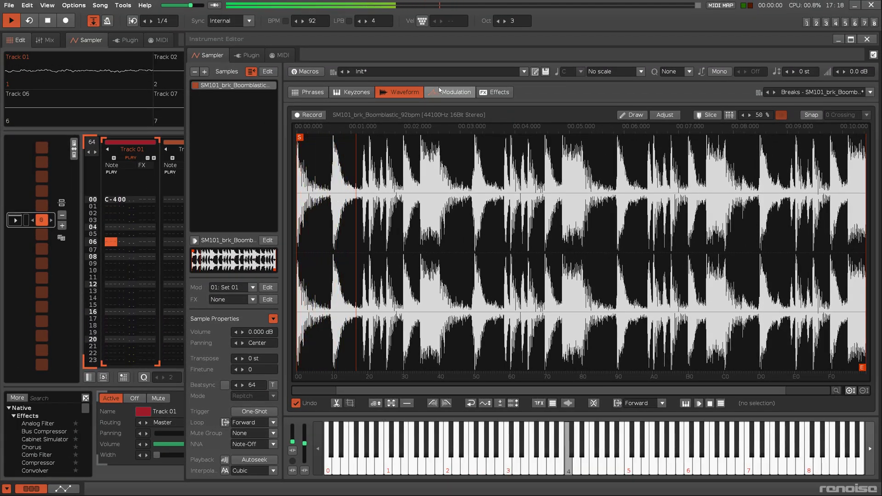
- Compare the break's modulation envelope and waveform, enable forward looping, and play it back
{"action": "left_click", "coordinate": [450, 92]}
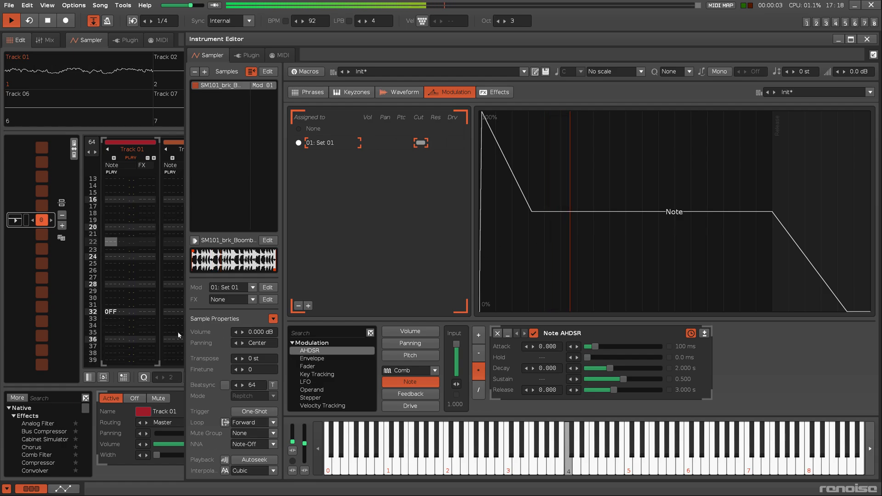
{"action": "key", "text": "space"}
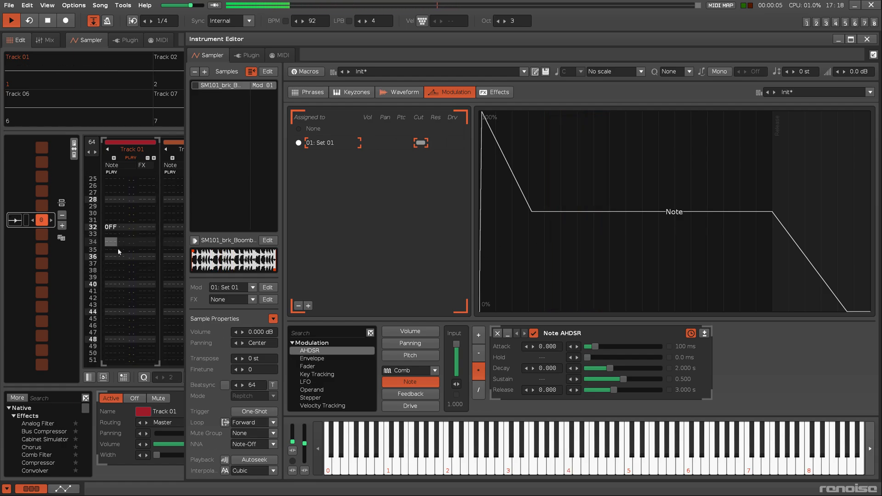
{"action": "left_click", "coordinate": [404, 92]}
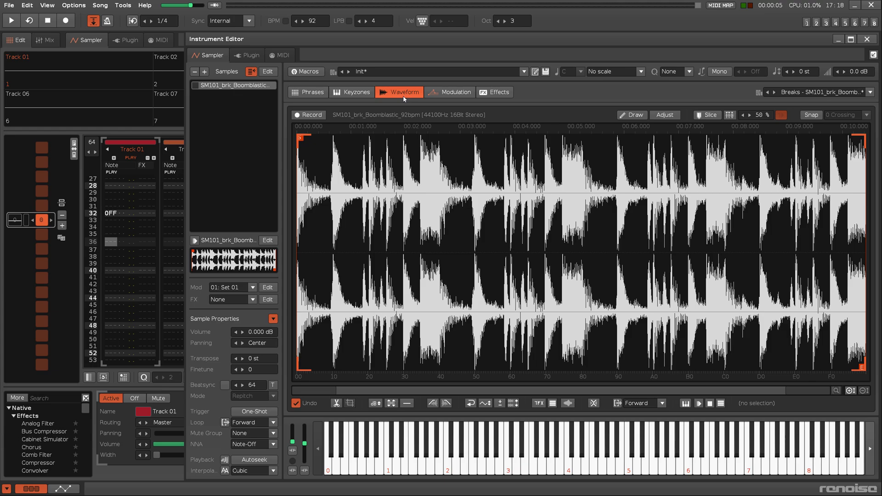
{"action": "left_click", "coordinate": [619, 404]}
{"action": "key", "text": "space"}
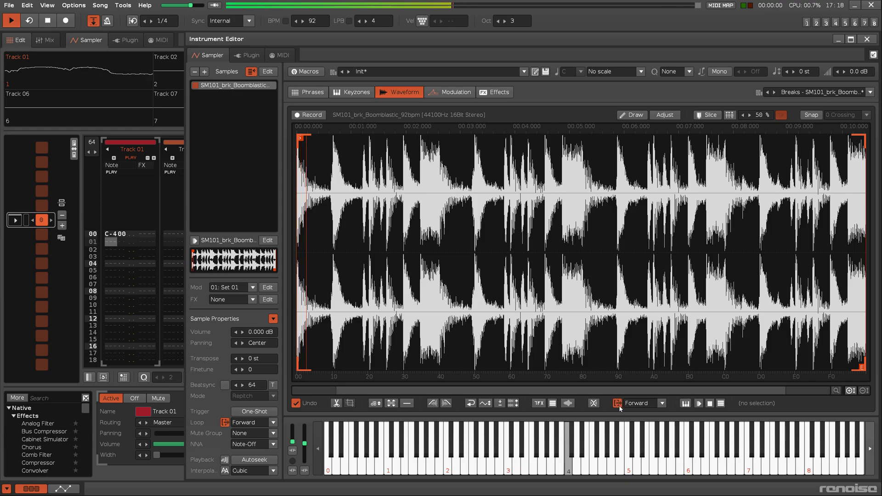
{"action": "left_click", "coordinate": [452, 93]}
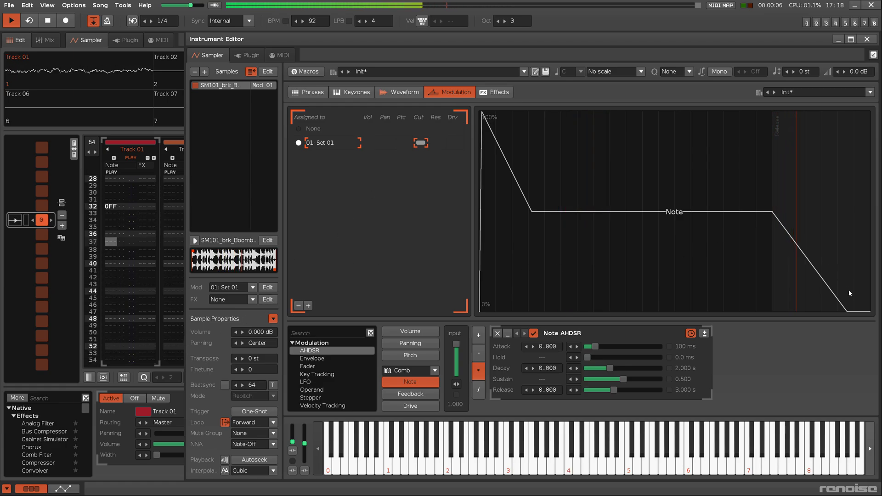
- Bring the Boomblastic break's waveform back into the sample editor
{"action": "left_click", "coordinate": [406, 92]}
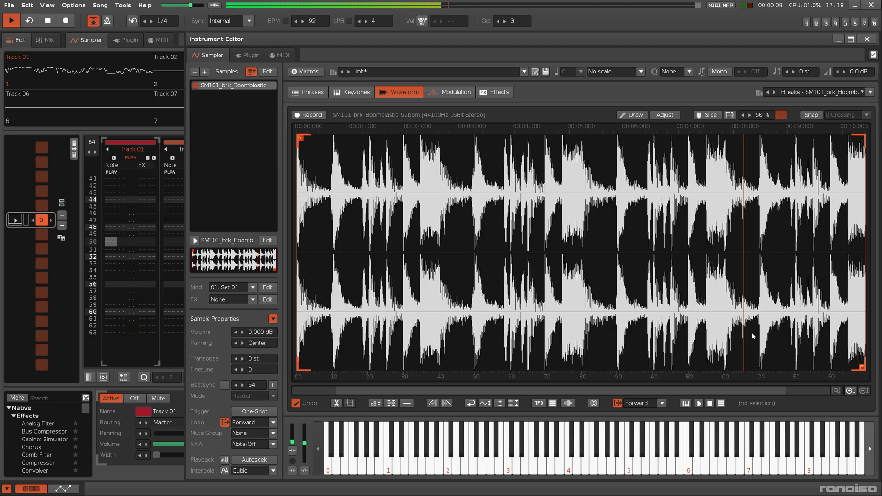